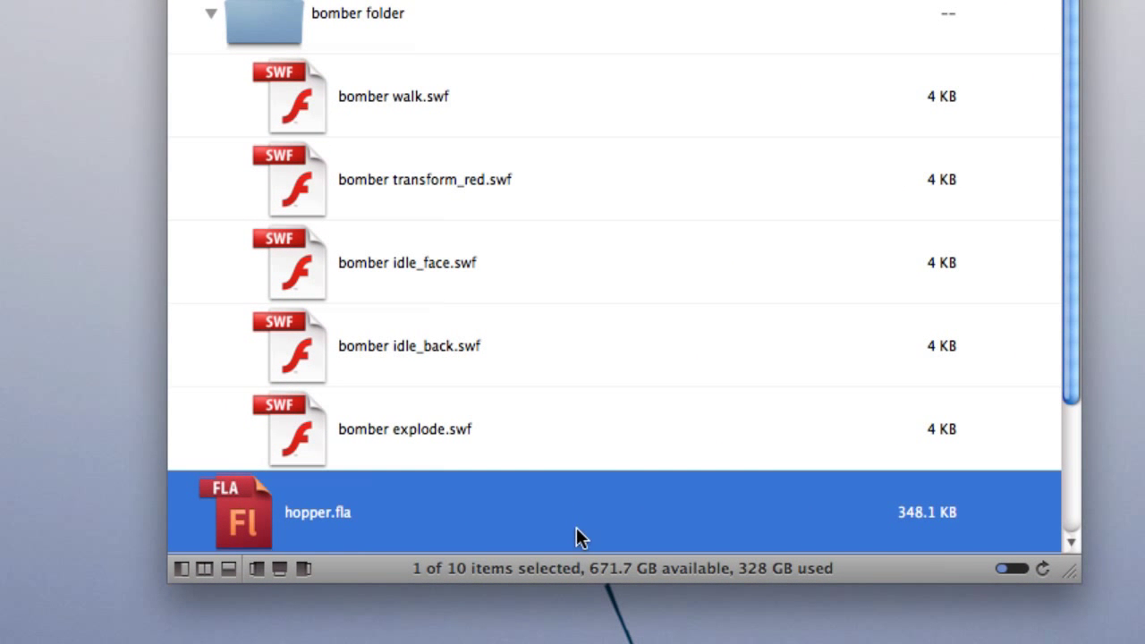
In Finder, select the five bomber SWF files, then the bomber transform_red file.
left_click_drag(669, 101, 316, 444)
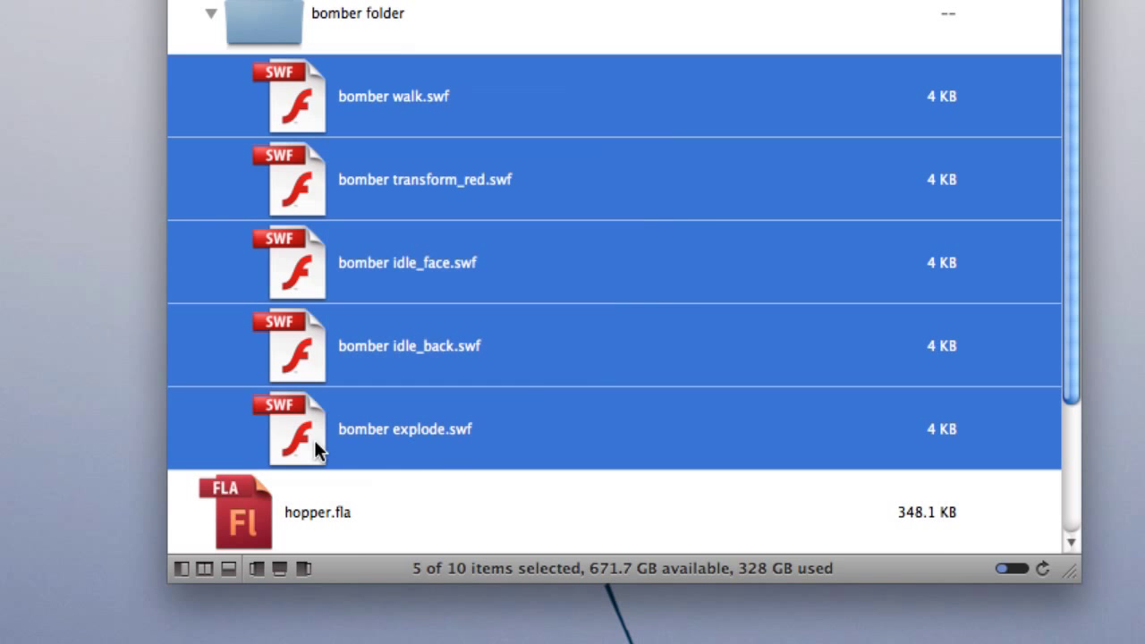
left_click(731, 210)
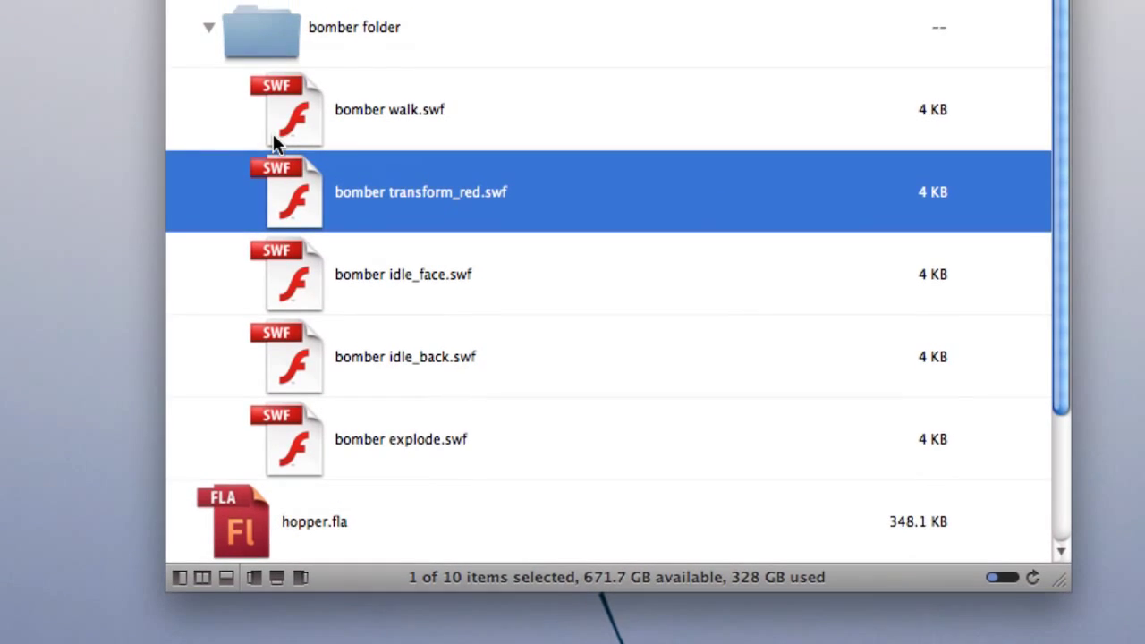
Preview bomber walk.swf in Flash Player, close it, and launch Spriteloq.
double_click(273, 130)
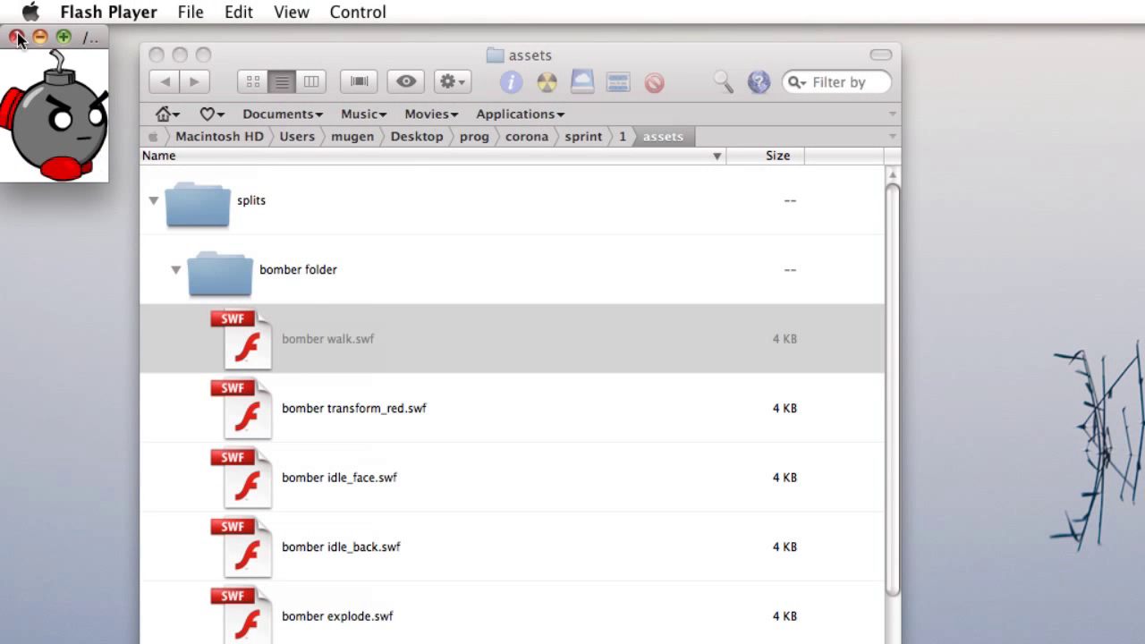
left_click(16, 36)
key("super+space")
type("spr")
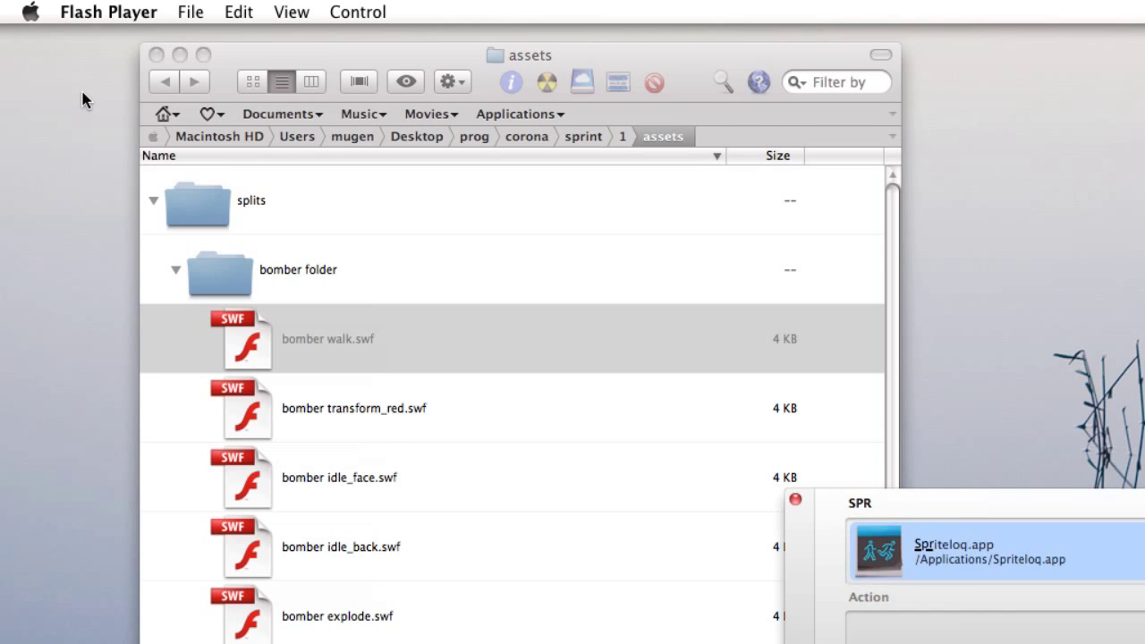
key("Return")
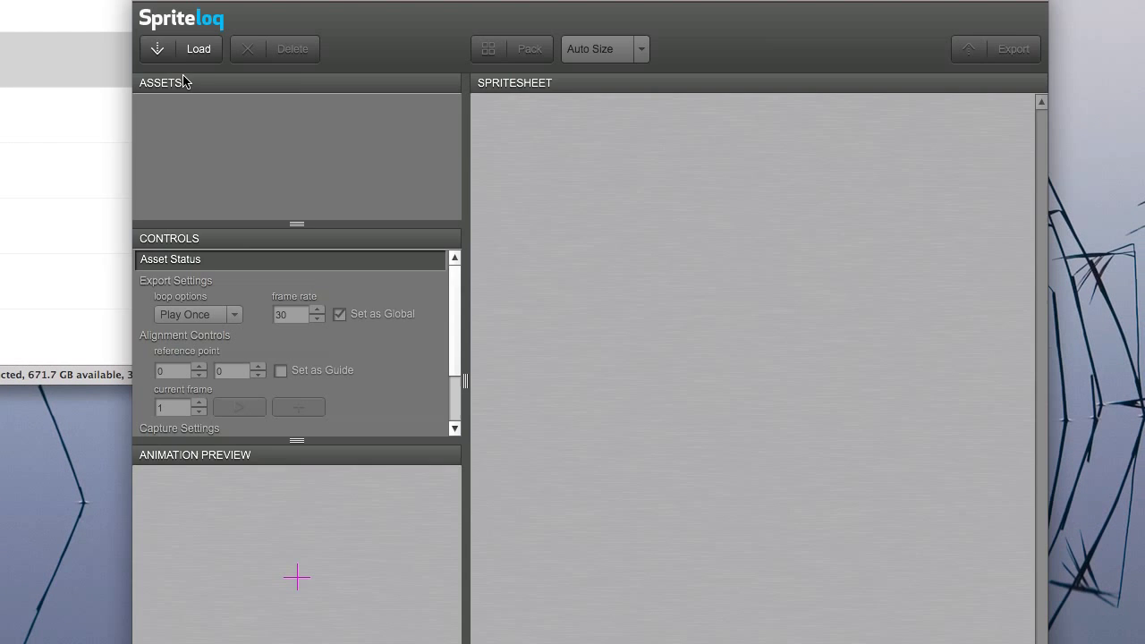
Load all five bomber SWF files into Spriteloq as assets.
left_click(184, 50)
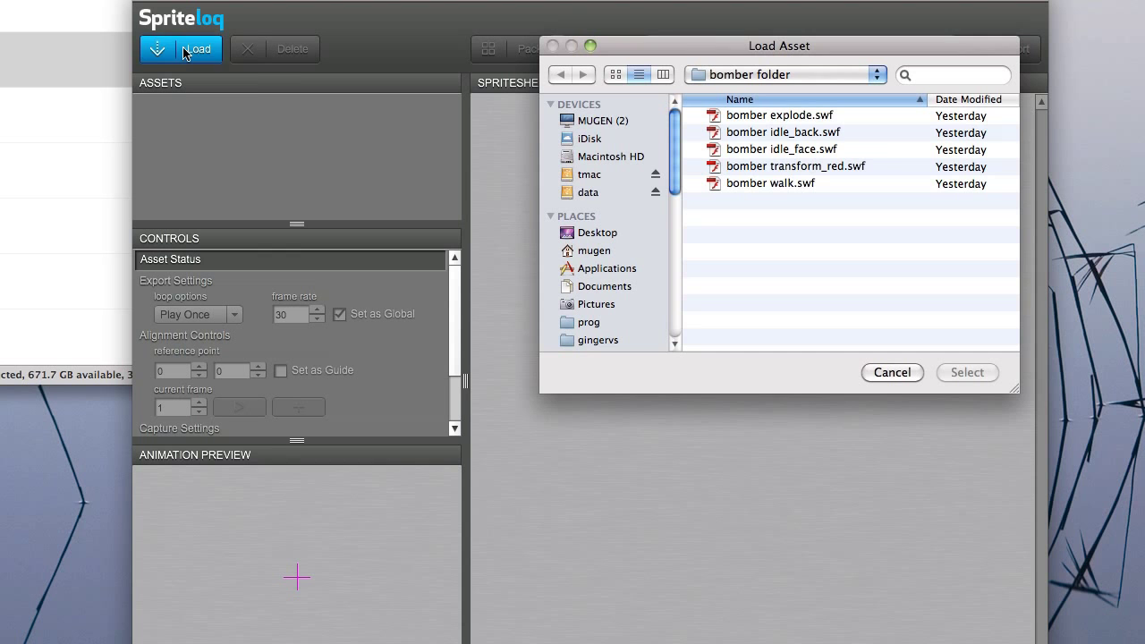
key("super+a")
left_click(955, 373)
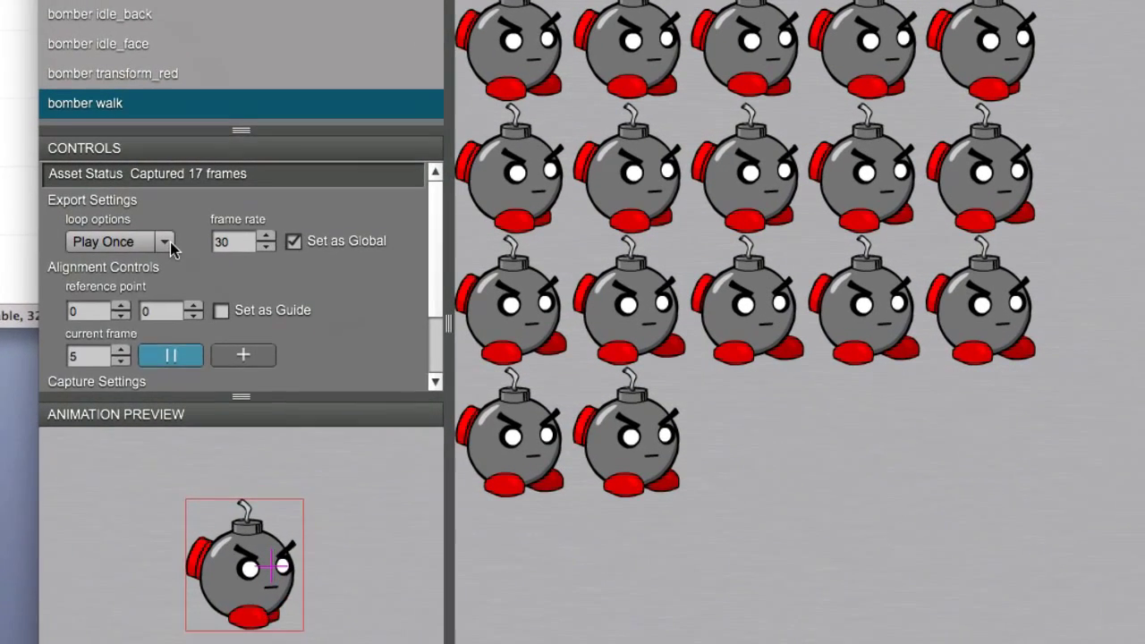
Change bomber walk's loop option in Export Settings from play once to Loop.
left_click(159, 236)
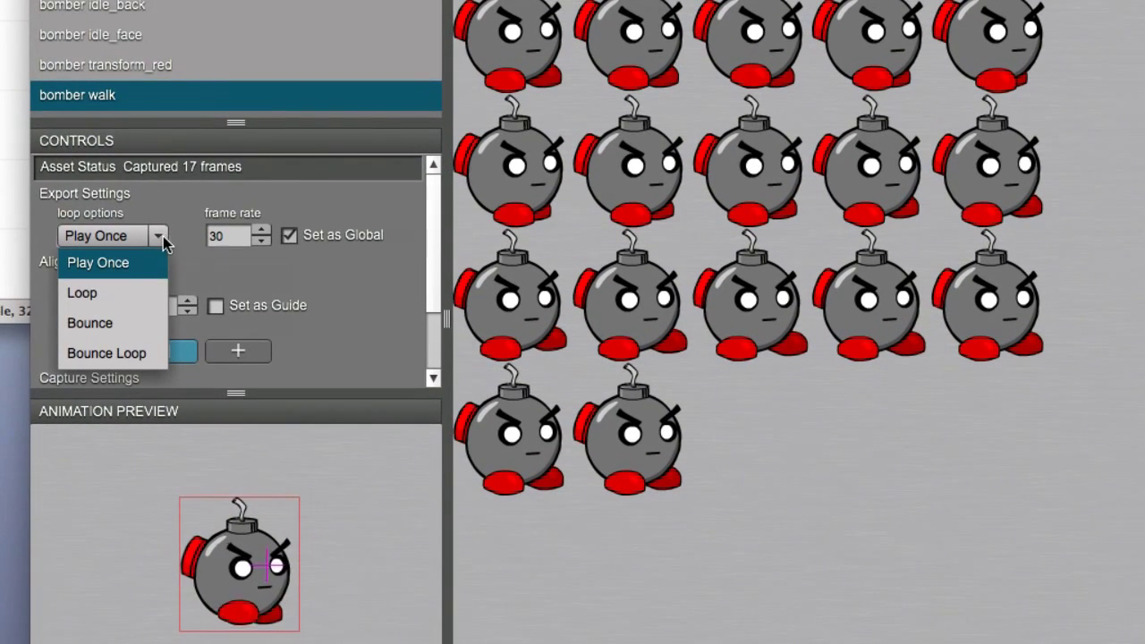
left_click(104, 290)
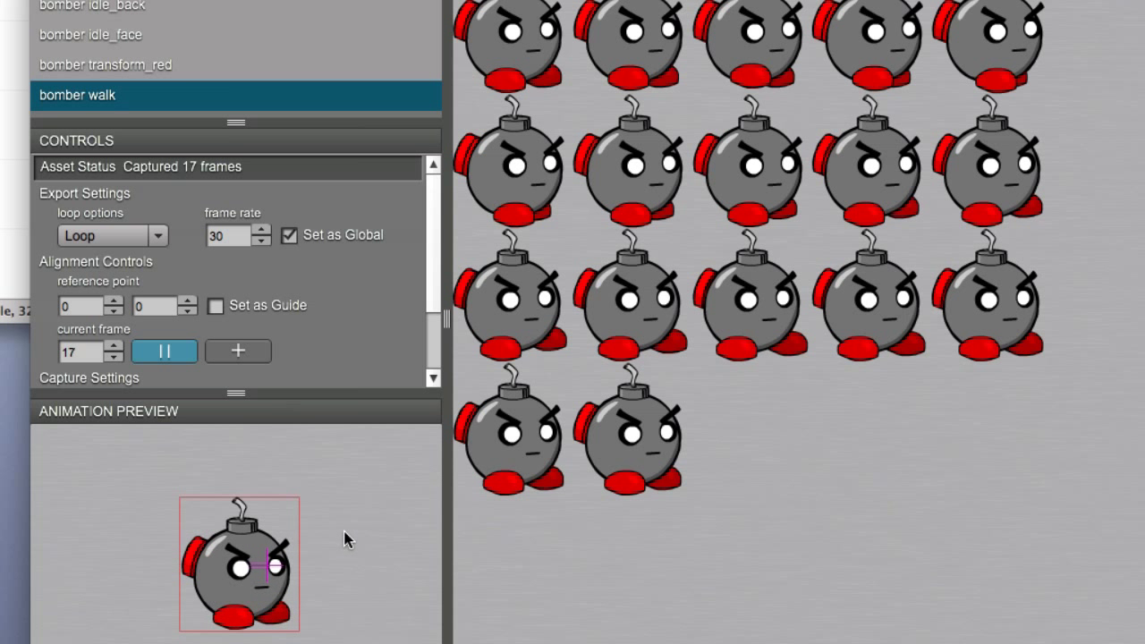
Pause bomber walk on frame 1 and set its reference point at the bomb's foot (-25, 45).
left_click(144, 356)
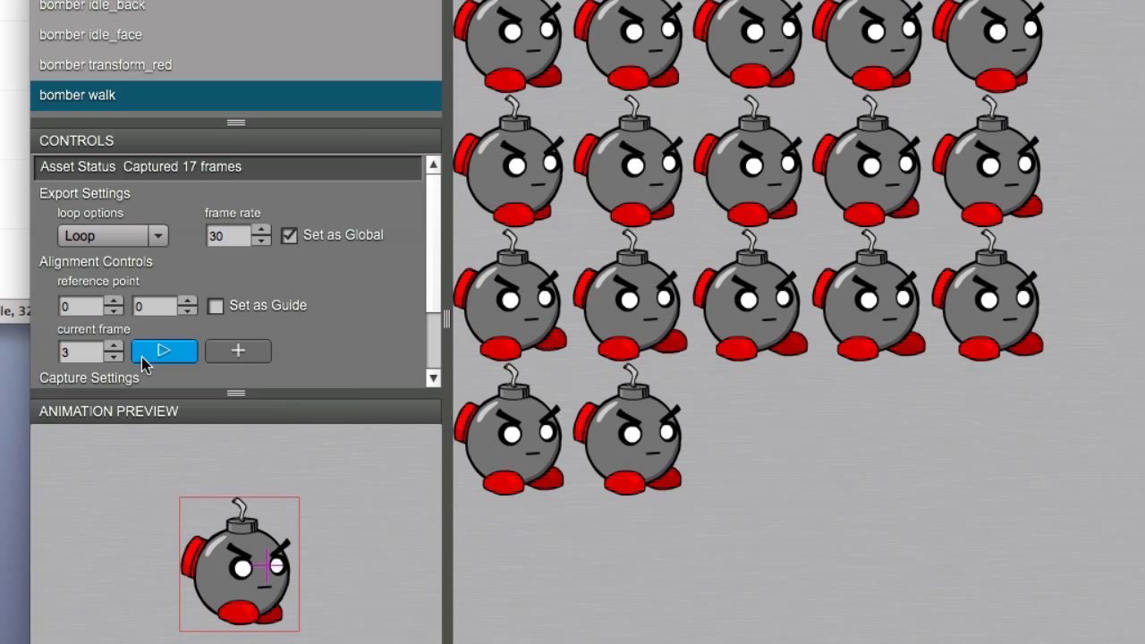
left_click(119, 357)
left_click(119, 358)
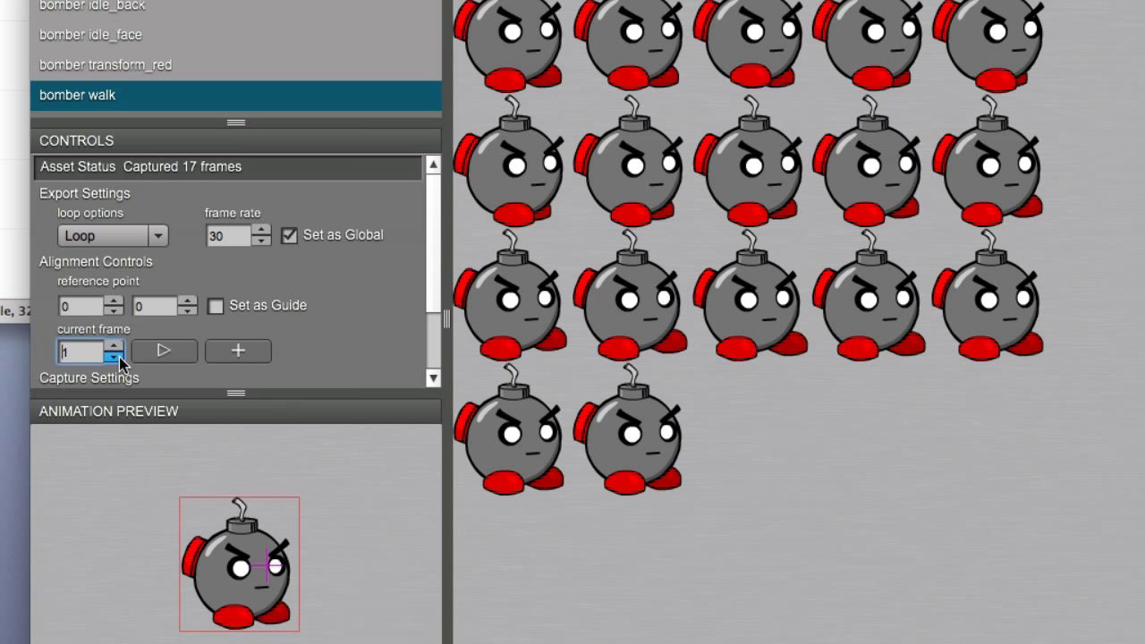
left_click(248, 356)
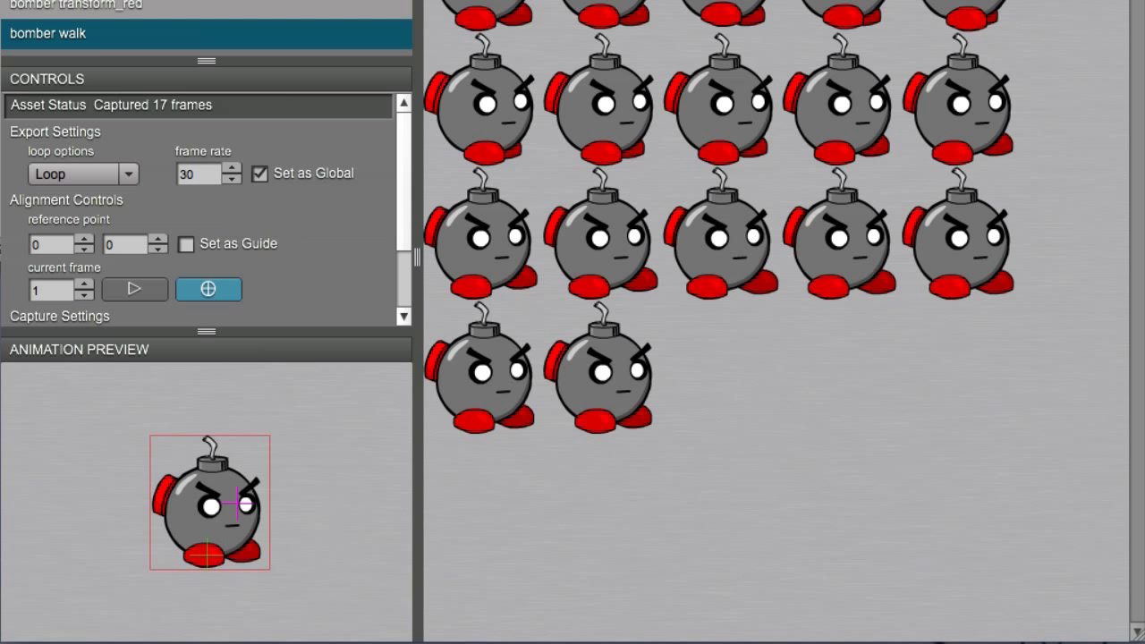
left_click(208, 555)
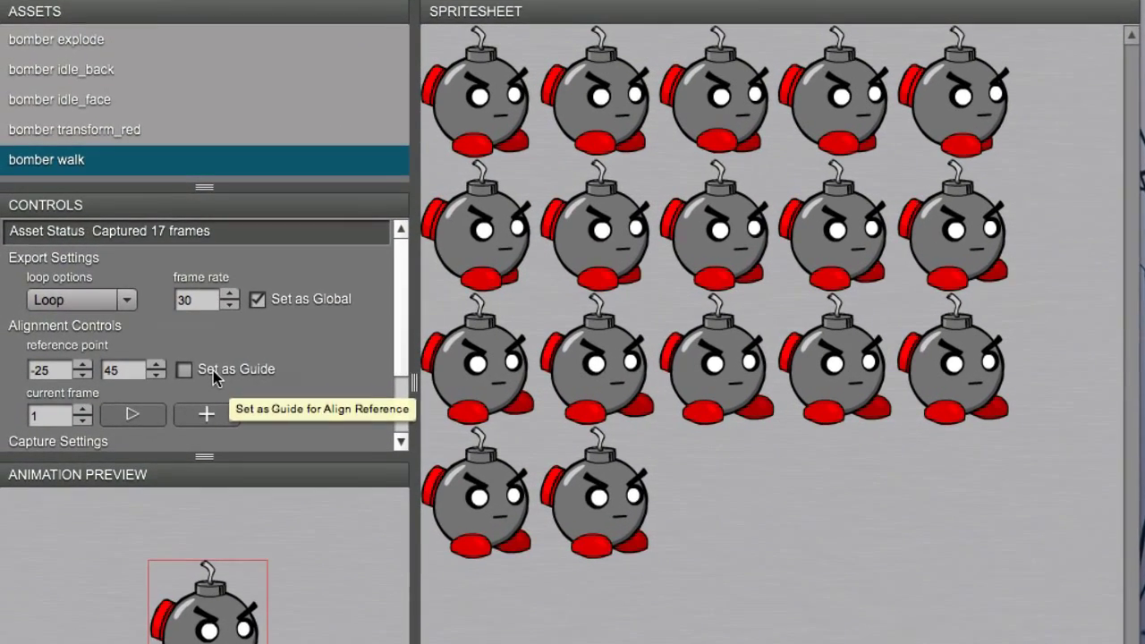
Set bomber walk as the guide, then pause bomber transform_red on frame 1.
left_click(170, 369)
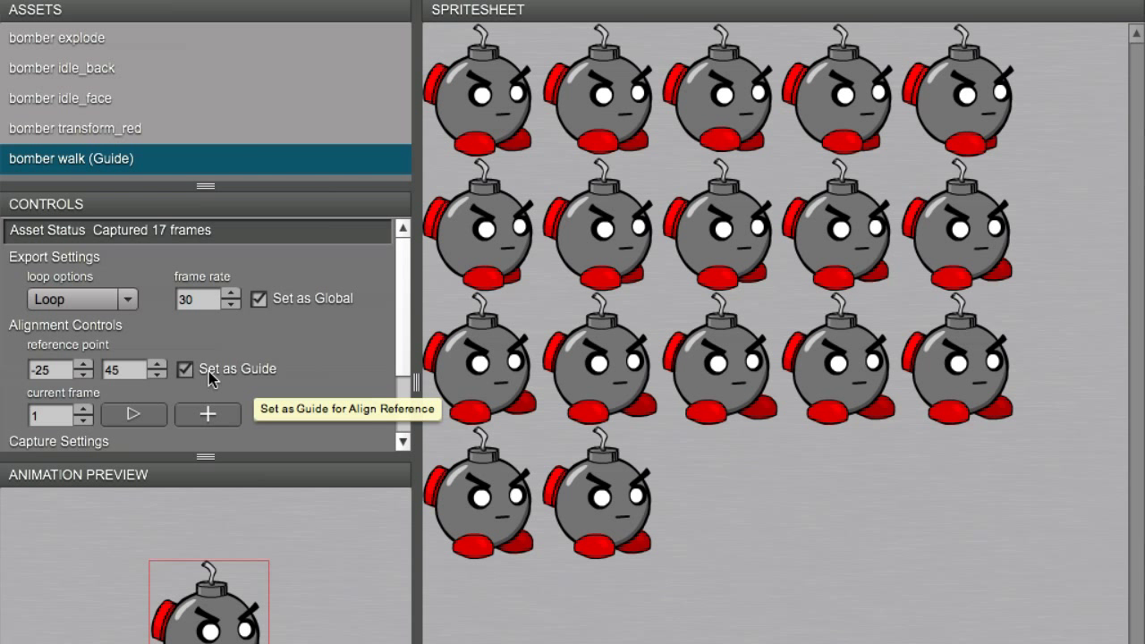
left_click(56, 130)
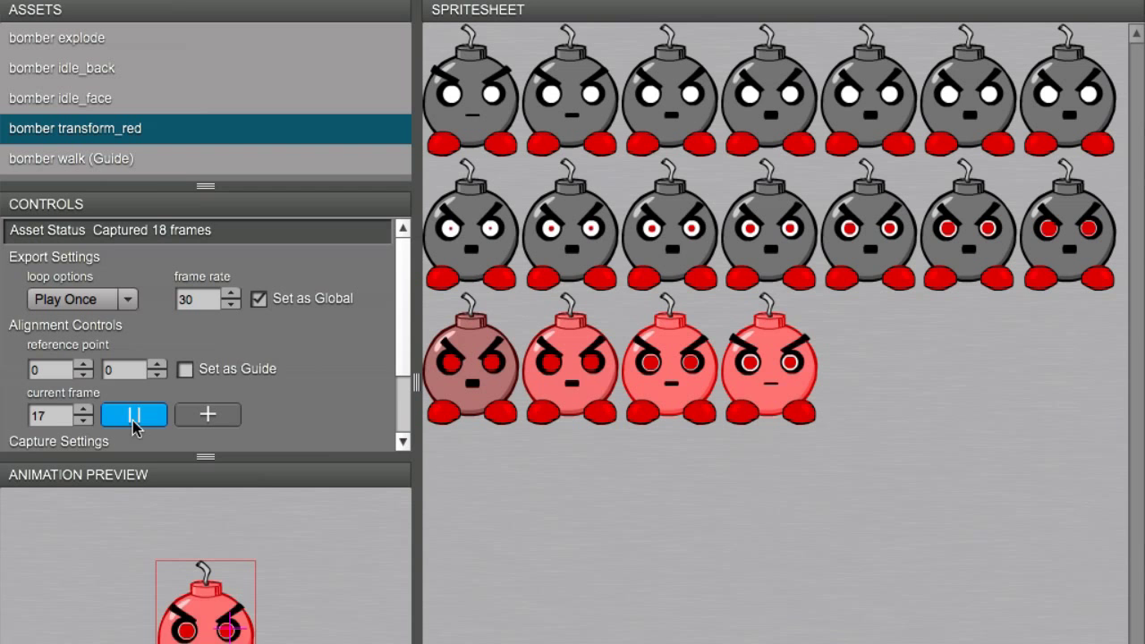
left_click(80, 420)
left_click(83, 420)
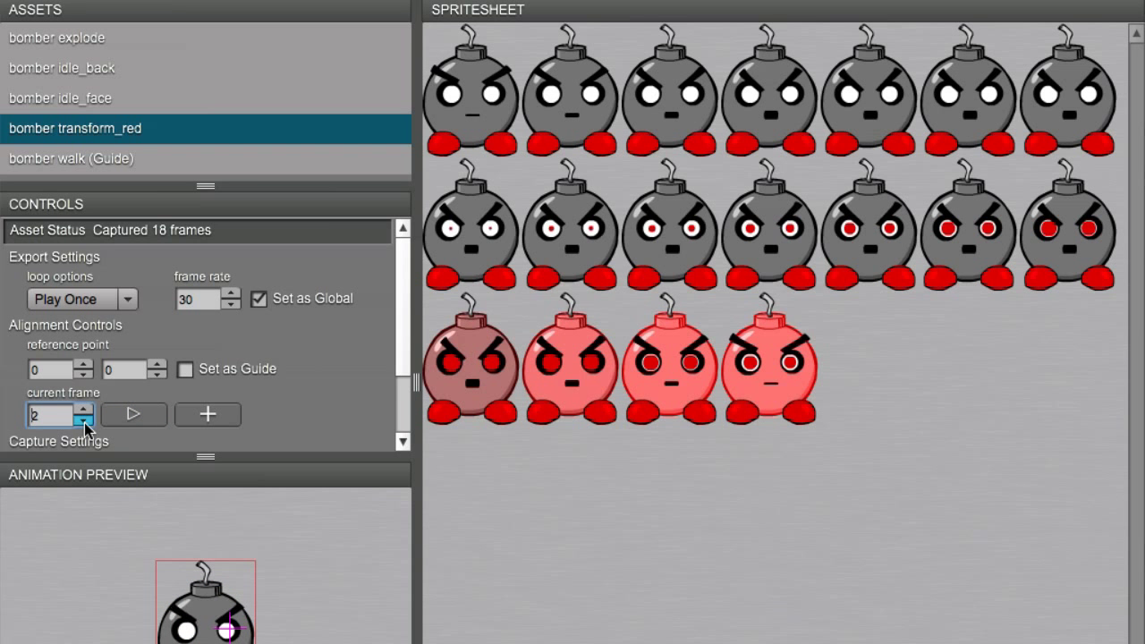
left_click(84, 423)
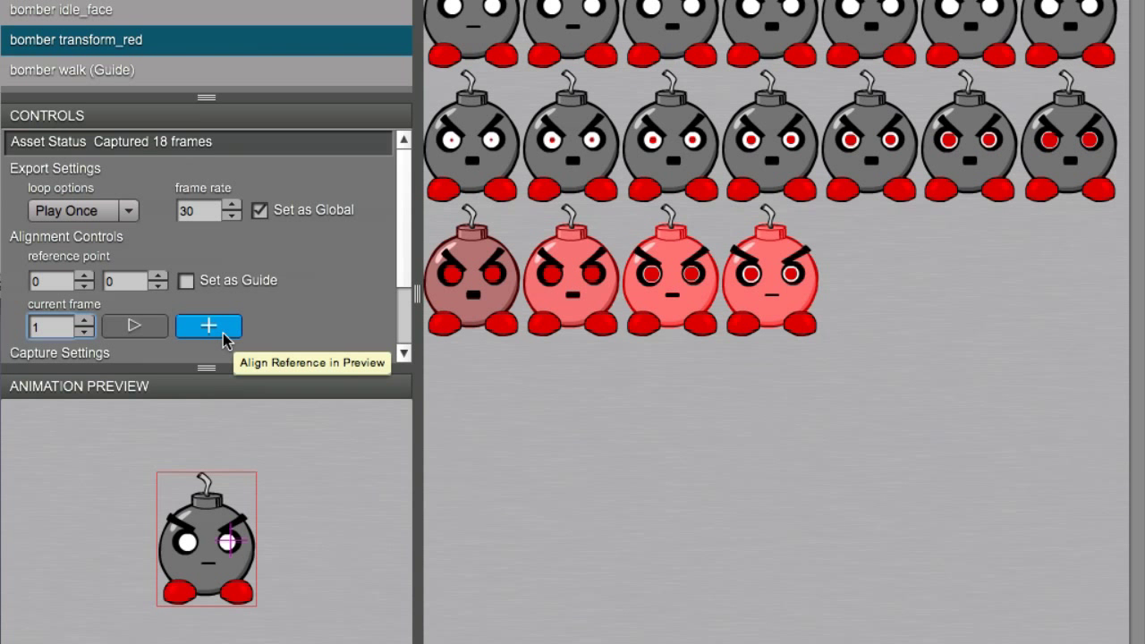
Position the guide overlay and set transform_red's reference point at its foot (-24, 44).
left_click(223, 332)
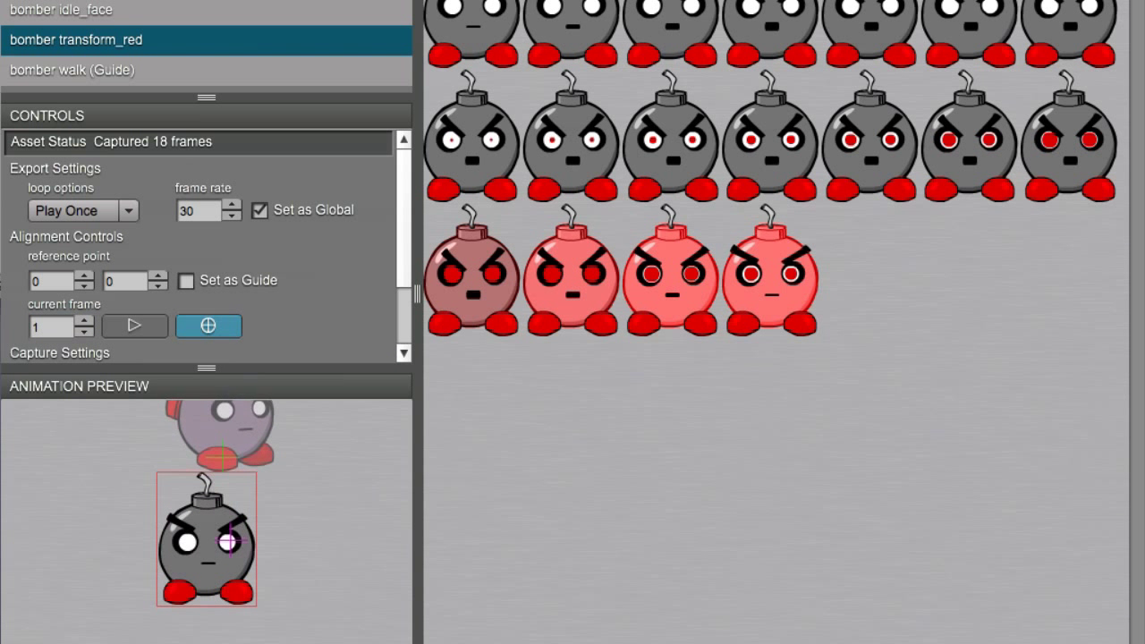
left_click_drag(229, 471, 304, 528)
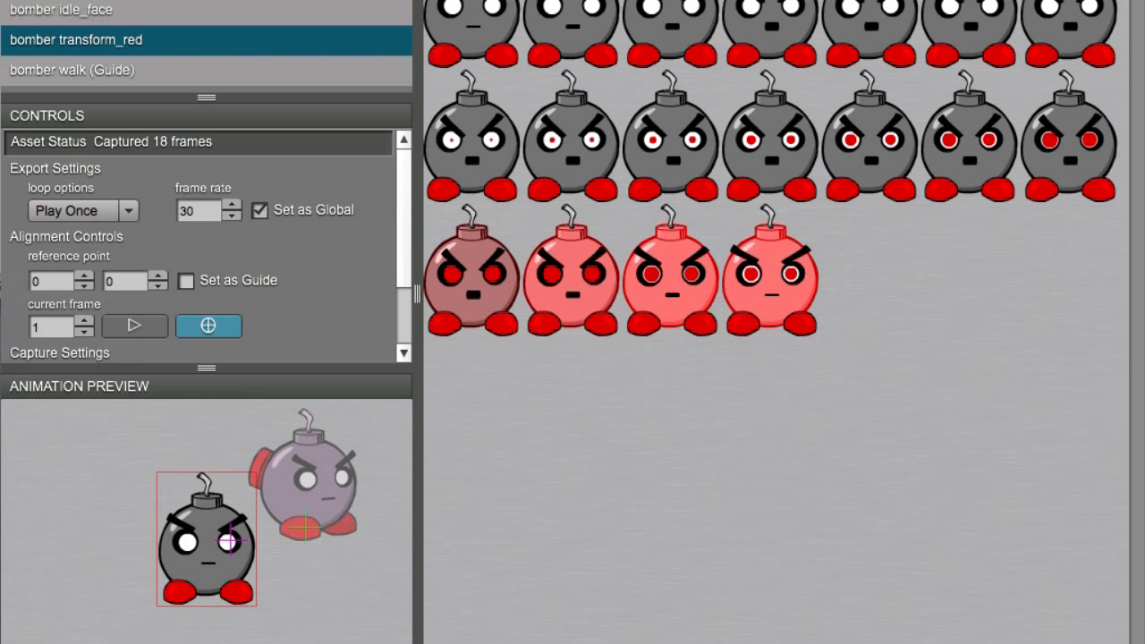
mouse_move(304, 528)
left_mouse_down()
mouse_move(323, 517)
mouse_move(231, 541)
mouse_move(204, 586)
left_mouse_up()
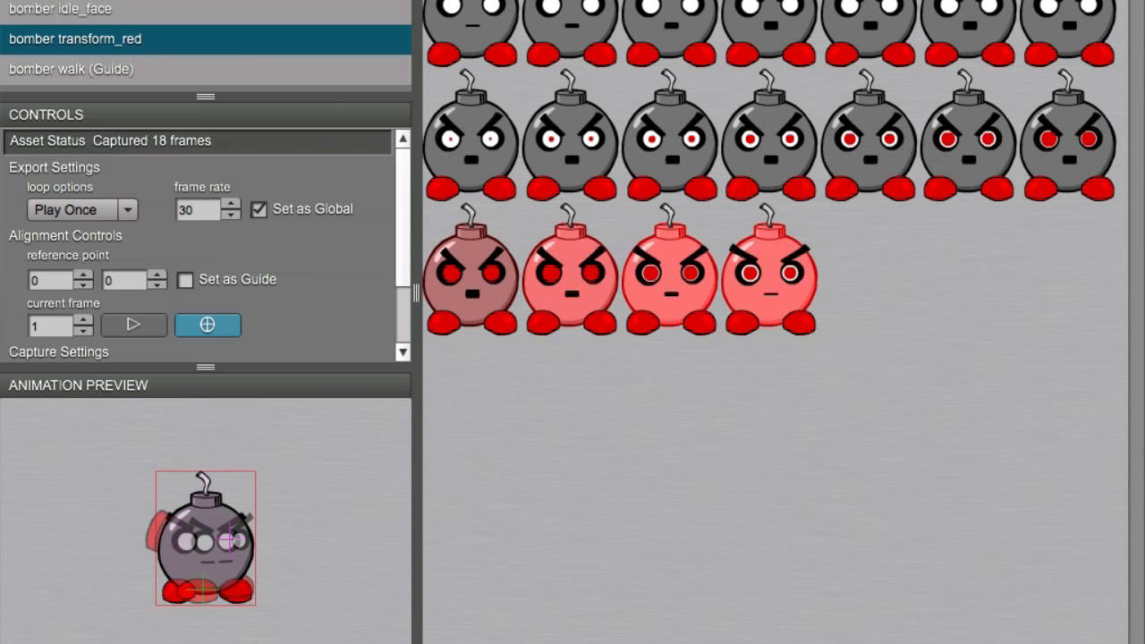
left_click(202, 589)
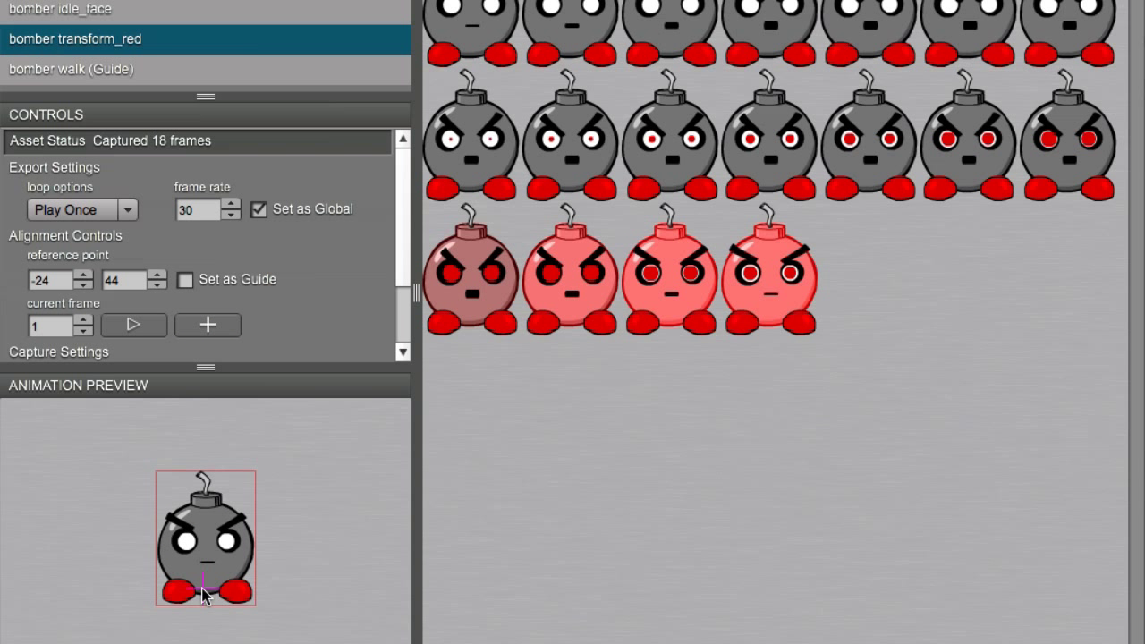
Pause bomber idle_face on frame 1 and set its reference point at the feet (-24, 44).
left_click(112, 11)
left_click(163, 359)
left_click(134, 359)
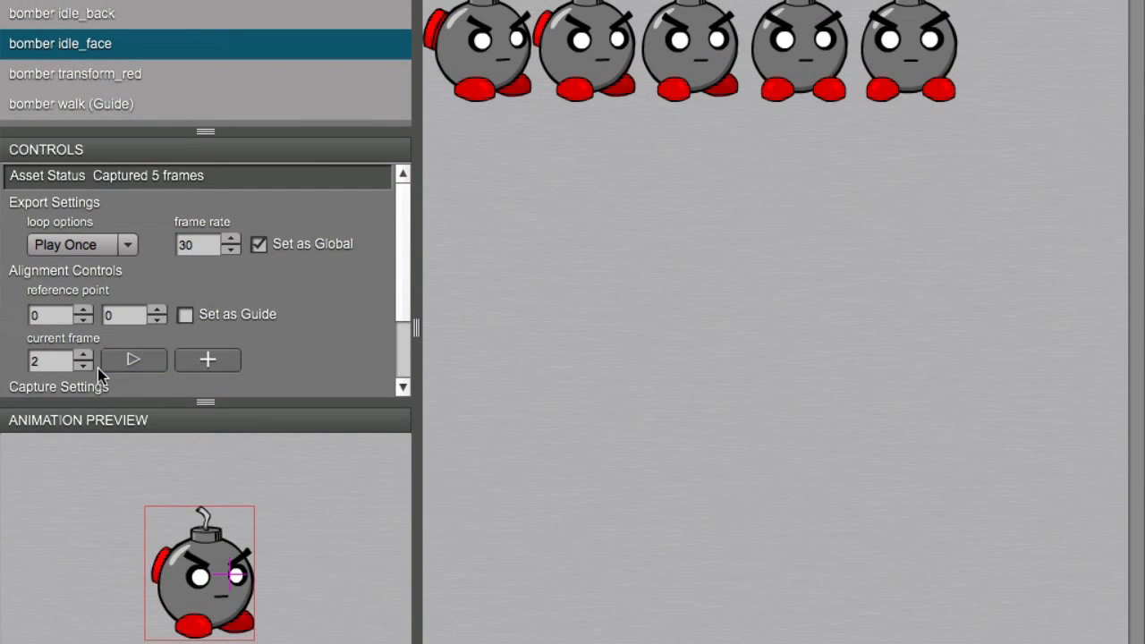
left_click(82, 365)
left_click(226, 366)
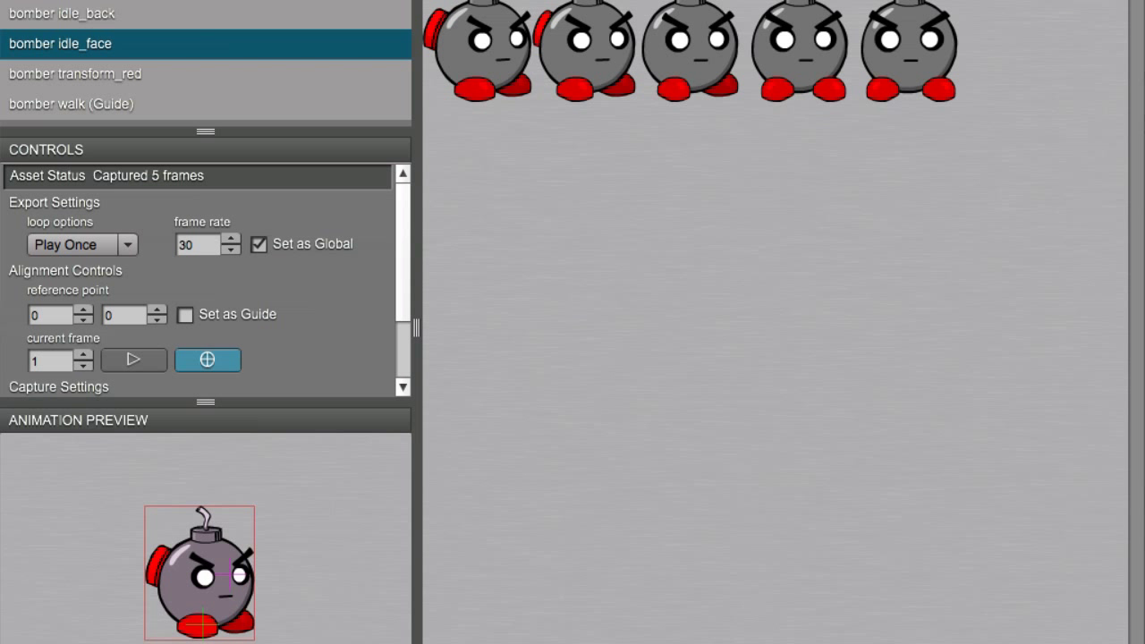
left_click(202, 627)
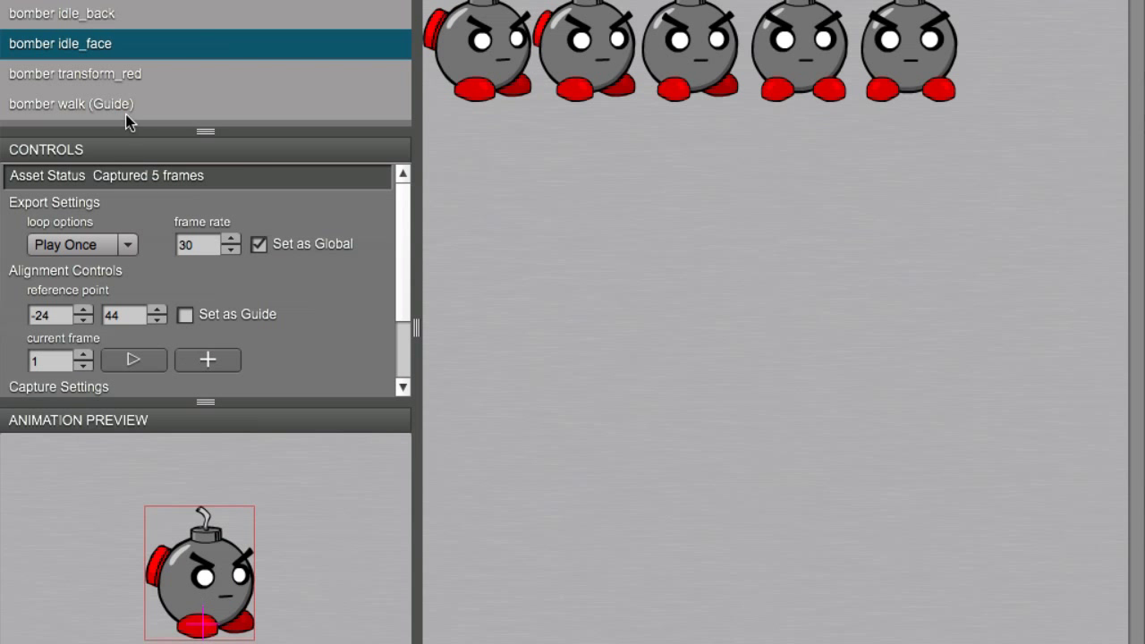
Give bomber idle_back the same reference point at the feet (-24, 44).
left_click(93, 15)
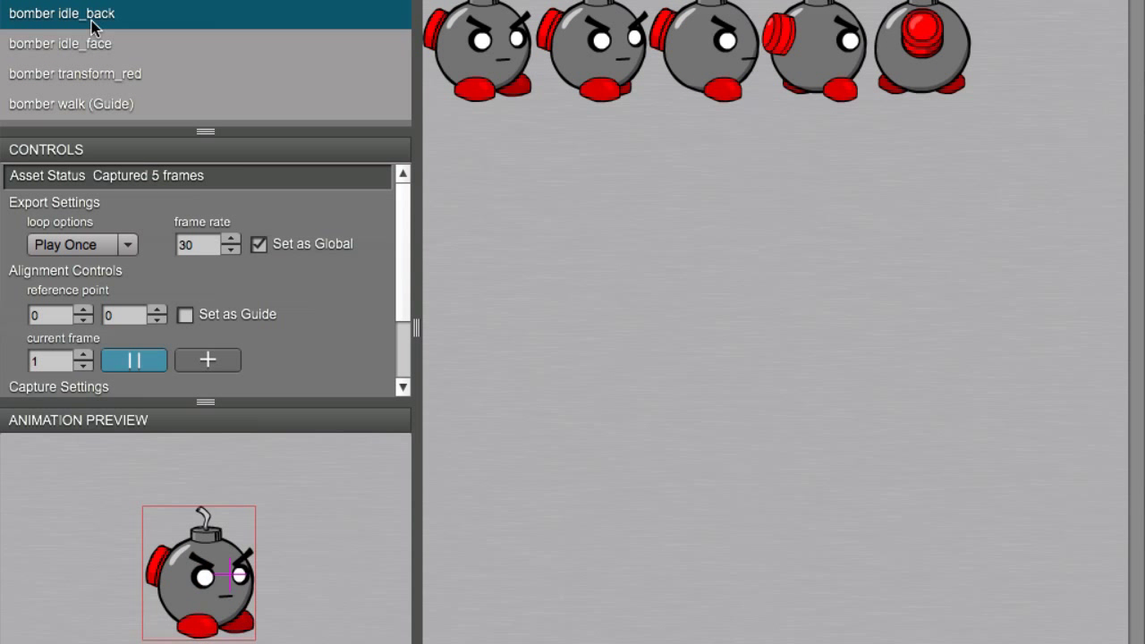
left_click(142, 359)
left_click(201, 359)
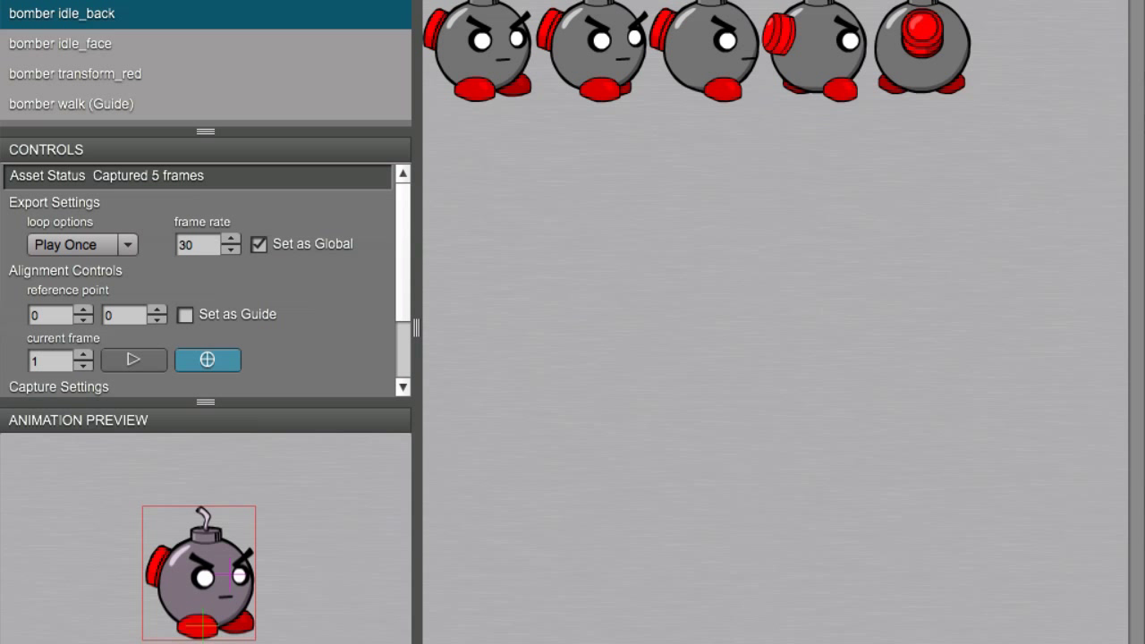
left_click(202, 631)
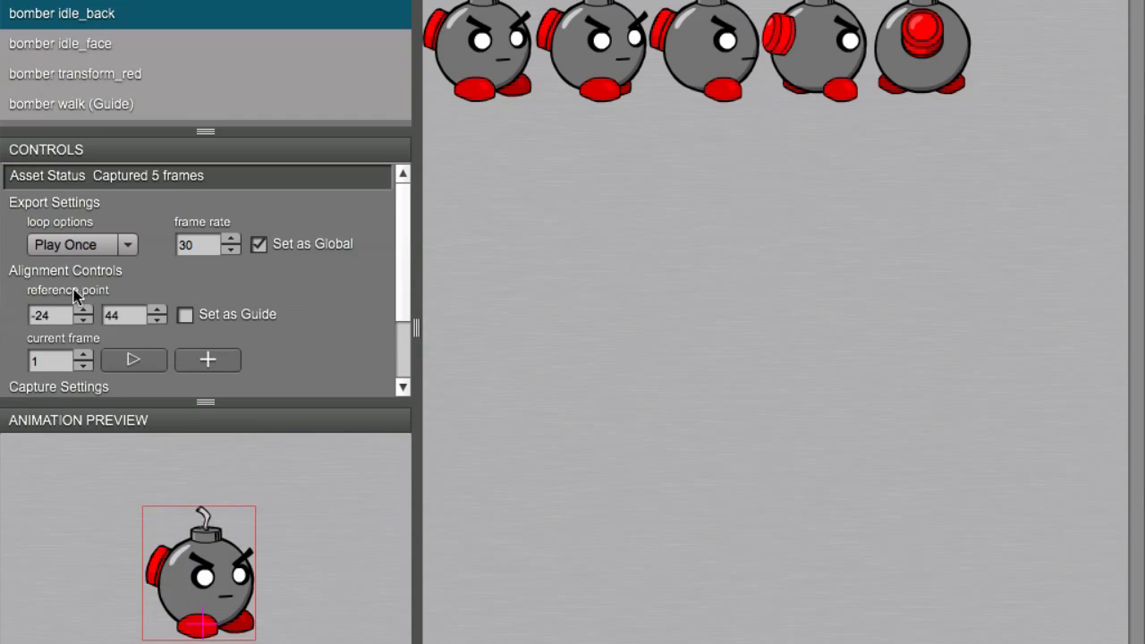
left_click(56, 3)
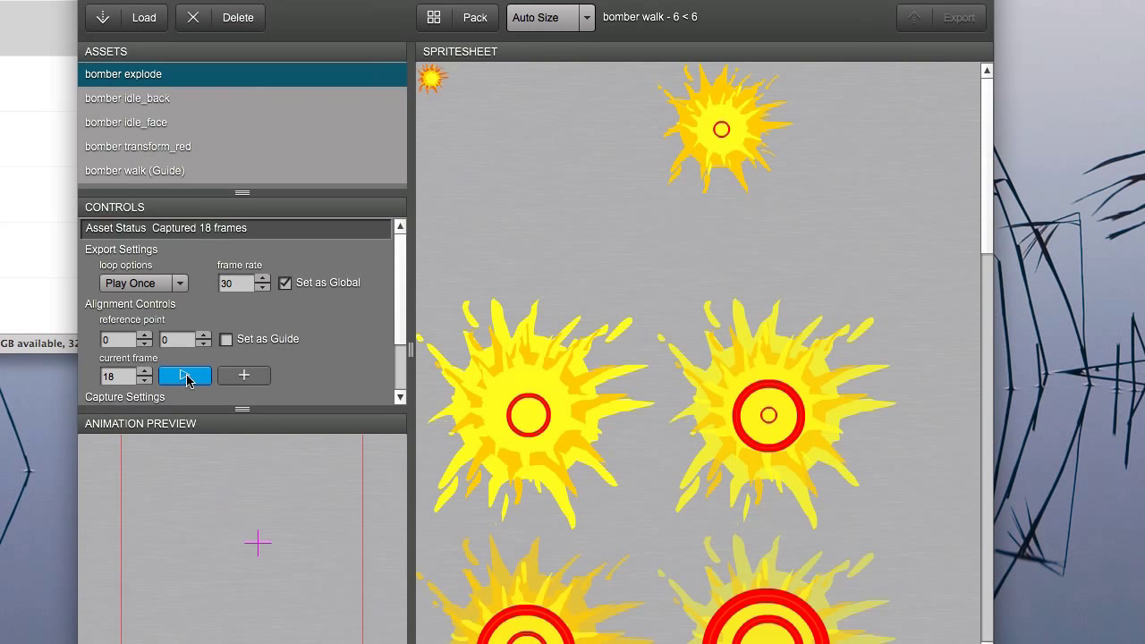
Step bomber explode to frame 6 and set its reference point to -29, 44 at the guide's feet.
left_click(170, 376)
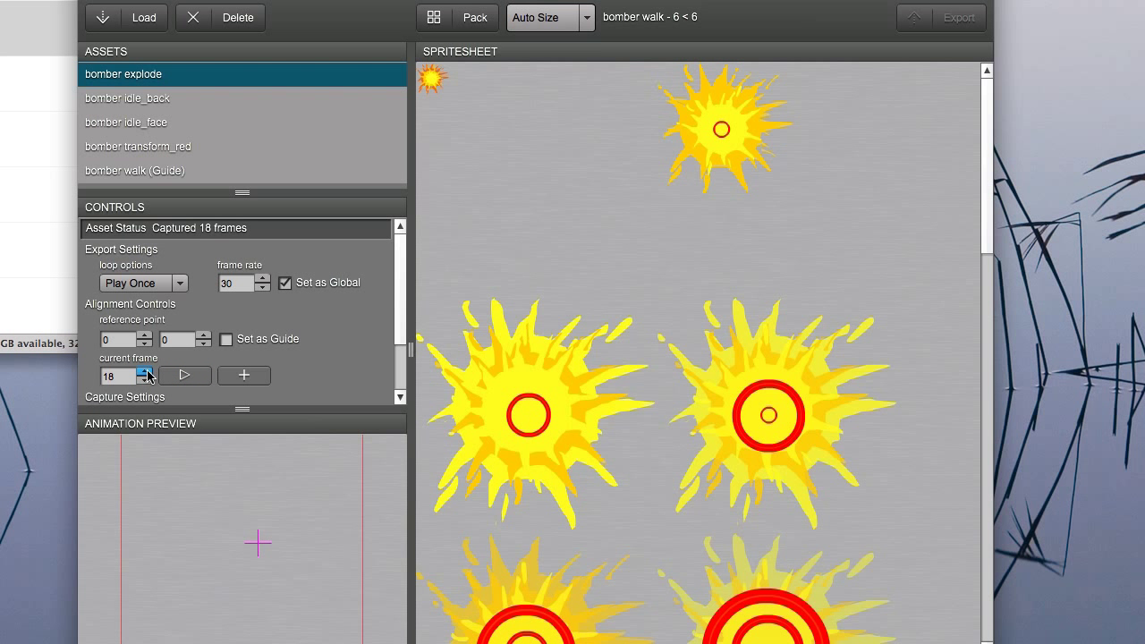
left_click(146, 370)
left_click(143, 381)
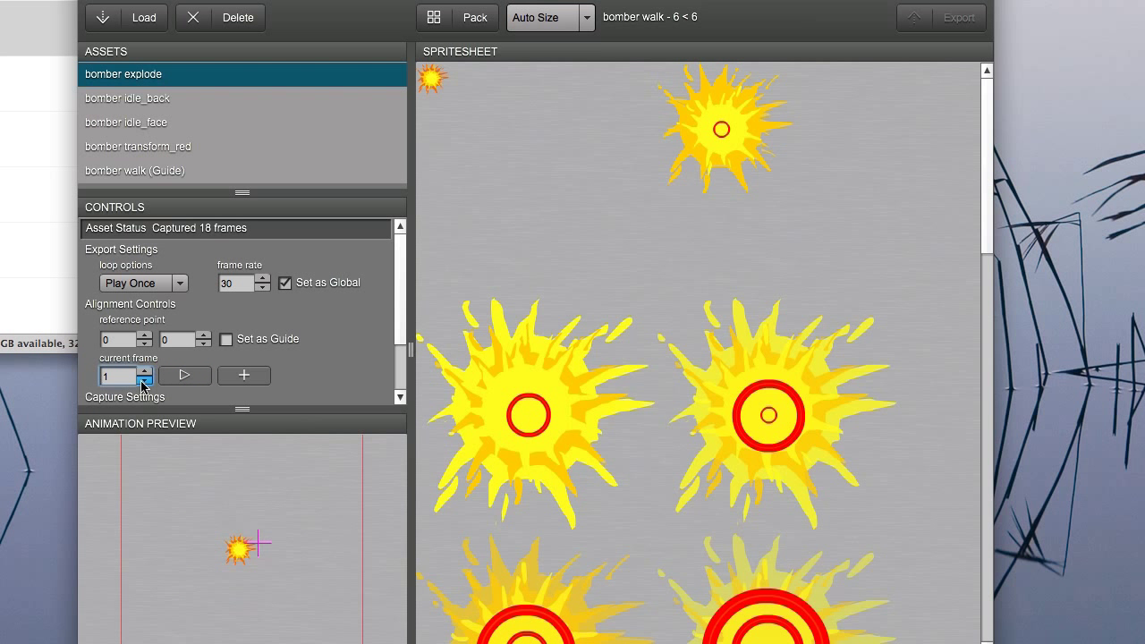
left_click(146, 371)
left_click(145, 371)
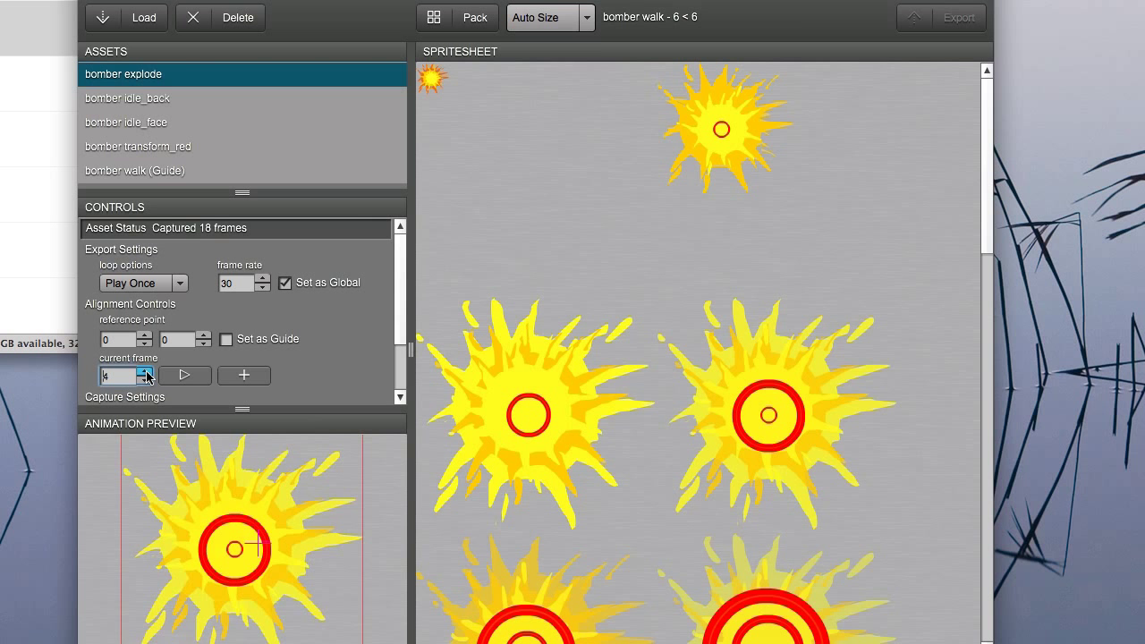
left_click(146, 370)
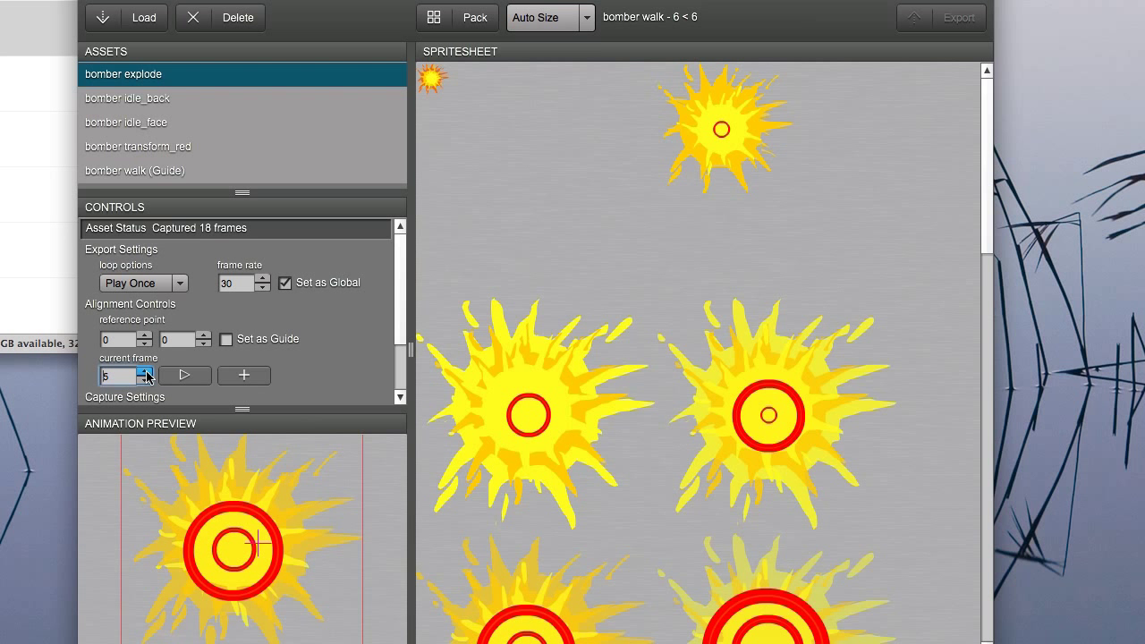
left_click(146, 370)
left_click(255, 378)
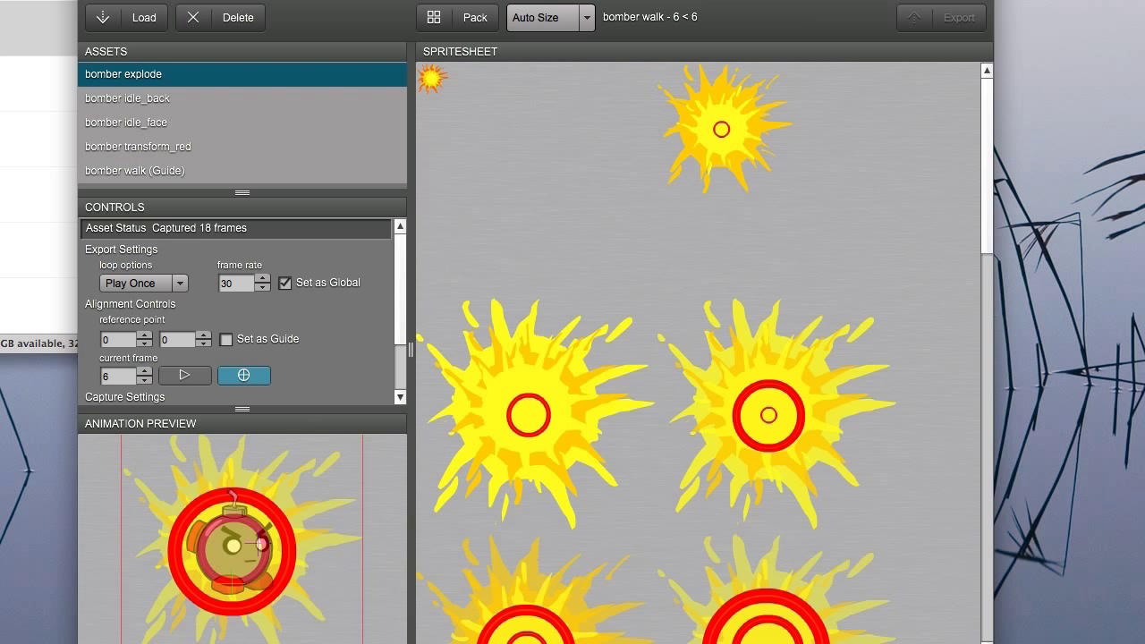
left_click(231, 588)
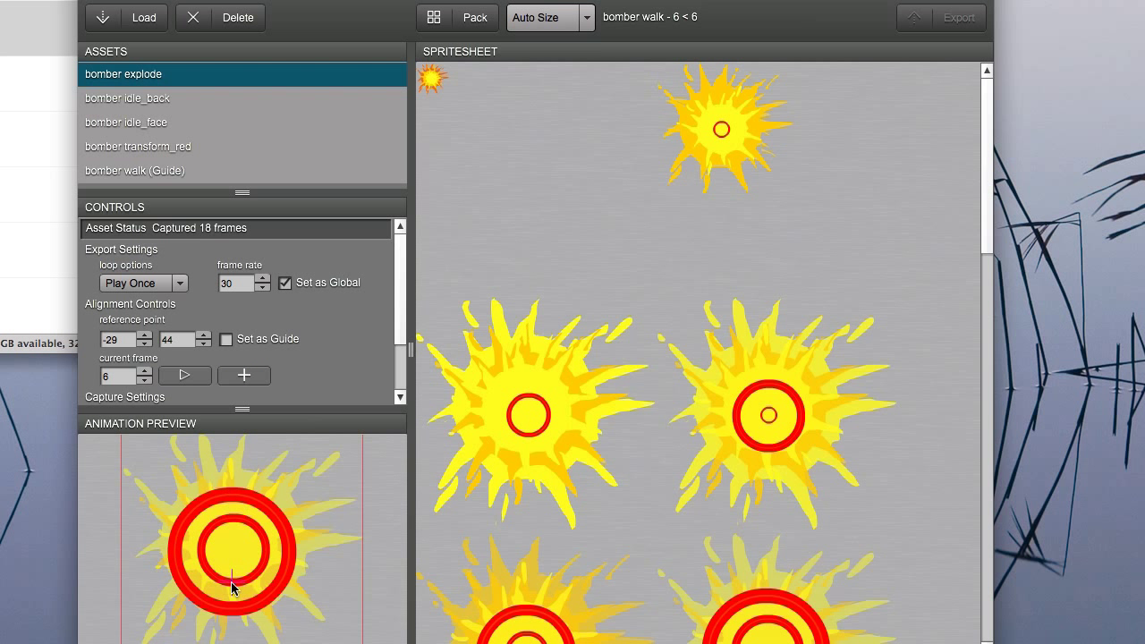
left_click(320, 99)
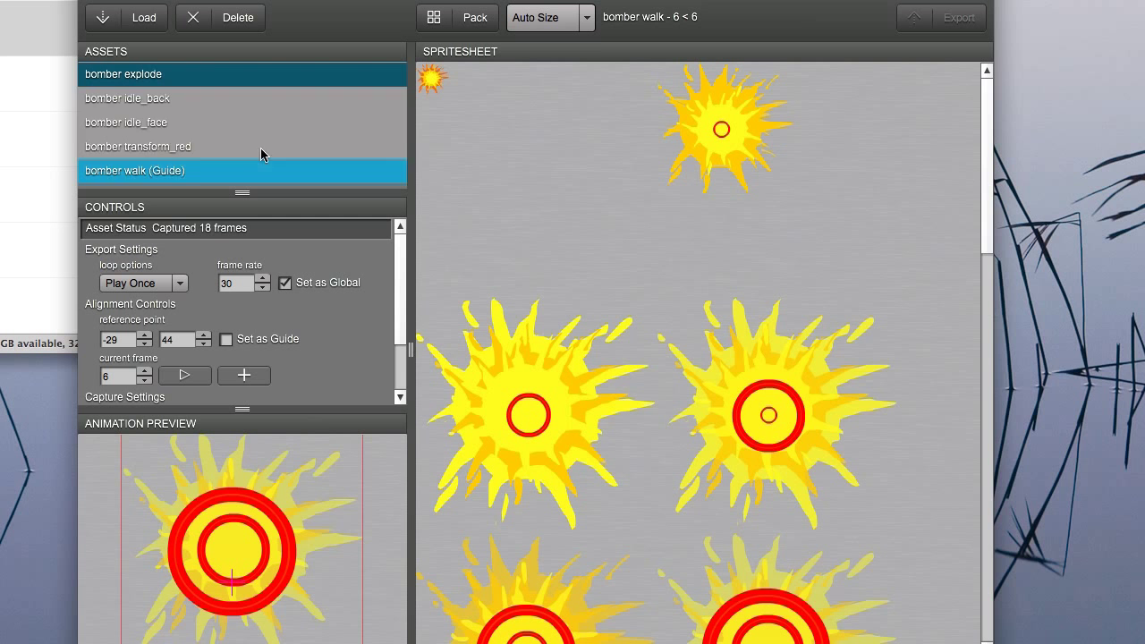
Select all five bomber animations and pack them into one 2048x2048 sheet of 58 frames.
right_click(226, 100)
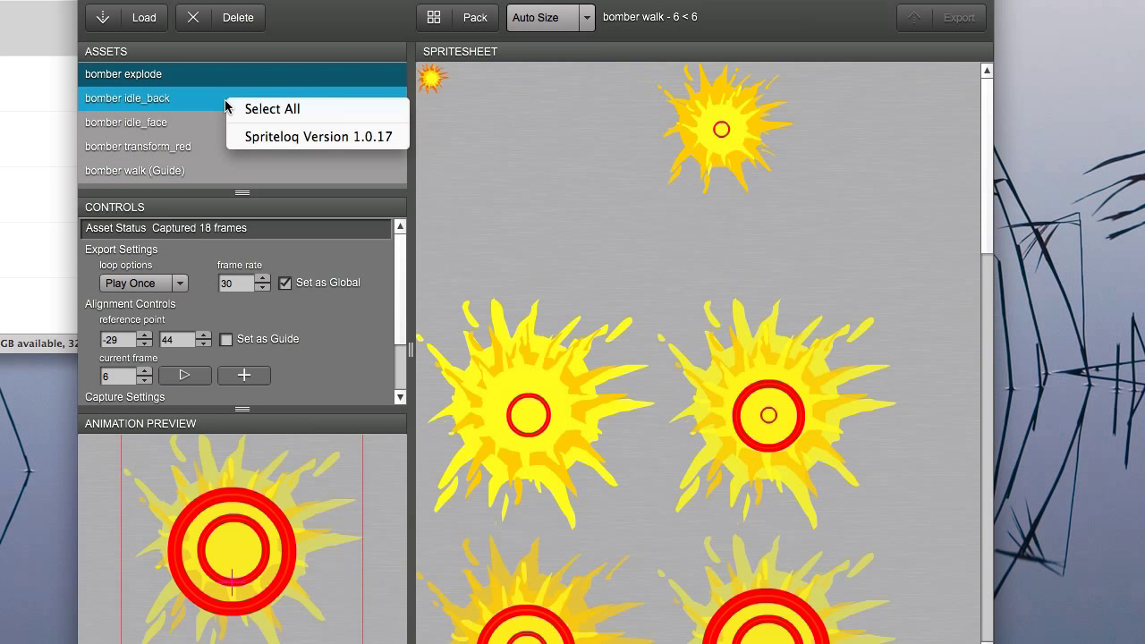
left_click(273, 113)
left_click(467, 24)
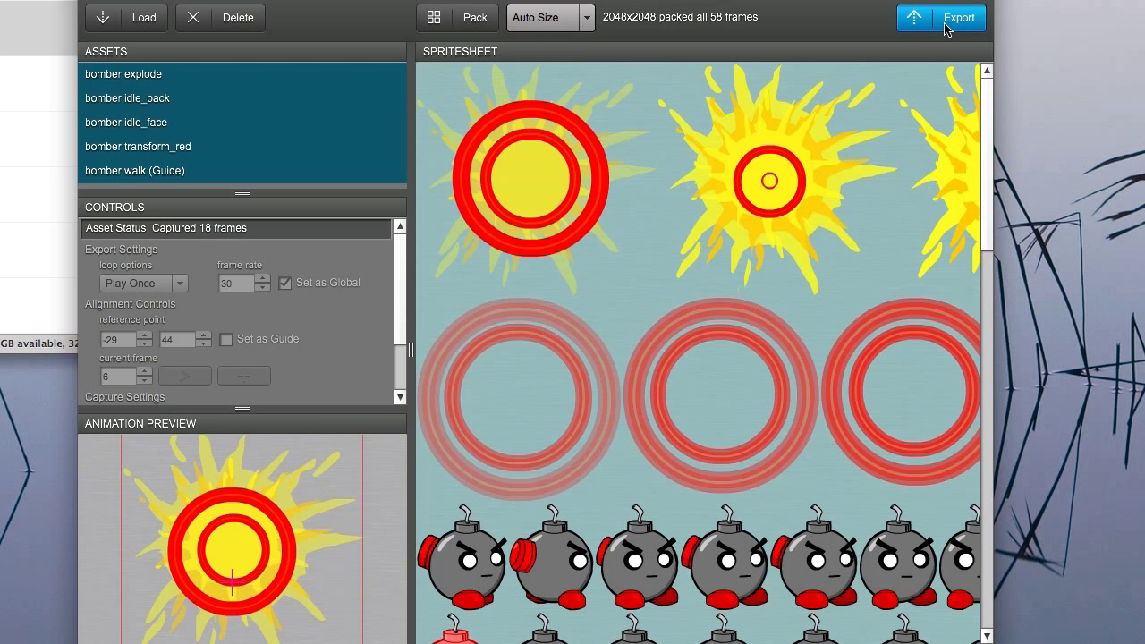
Export the packed sheet as bomber_sheet.png, replacing the existing file.
left_click(950, 17)
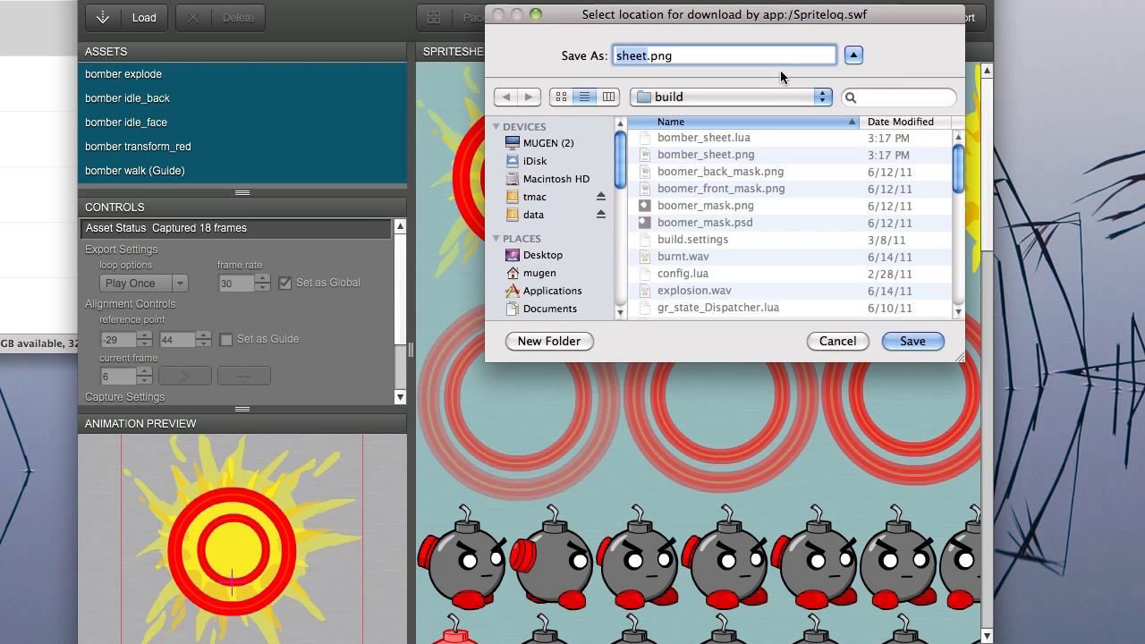
type("bomb")
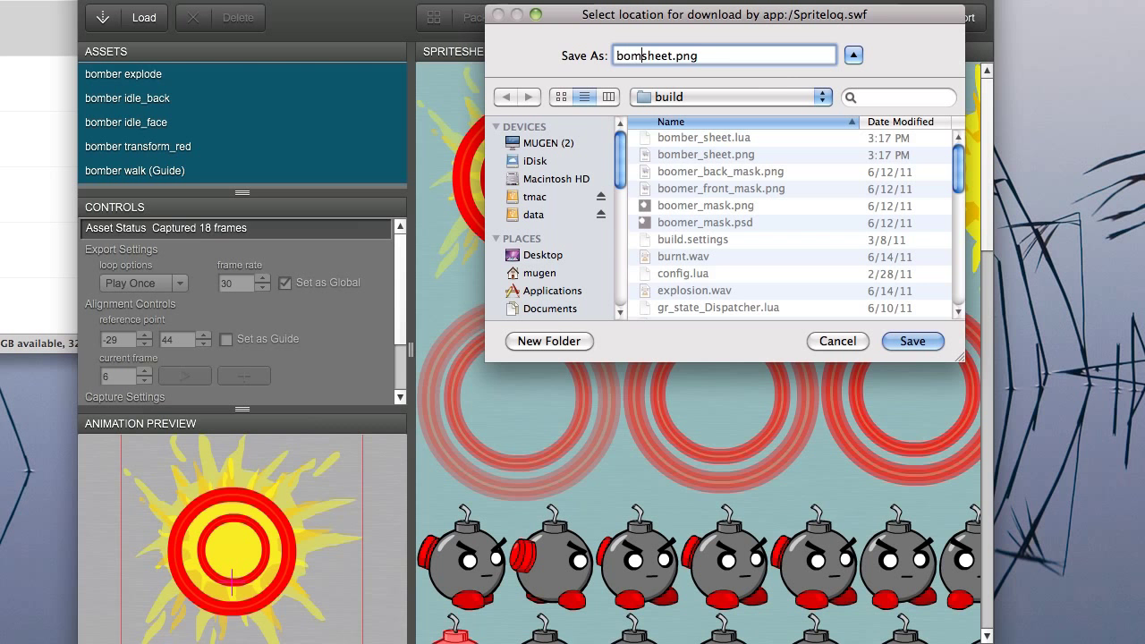
type("er_")
key("Return")
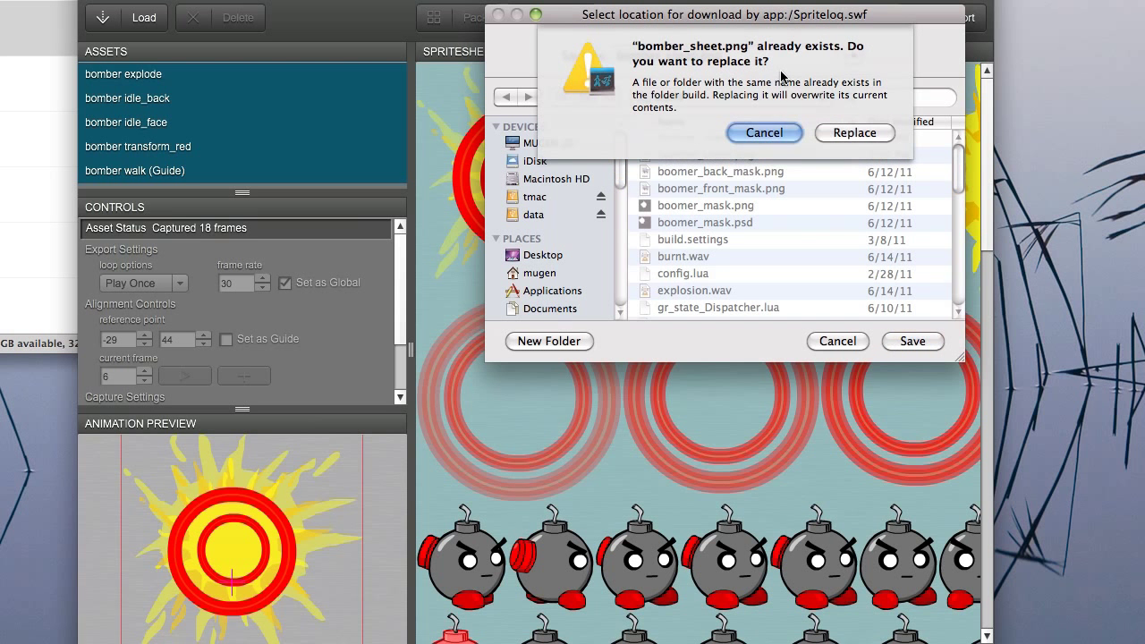
left_click(826, 132)
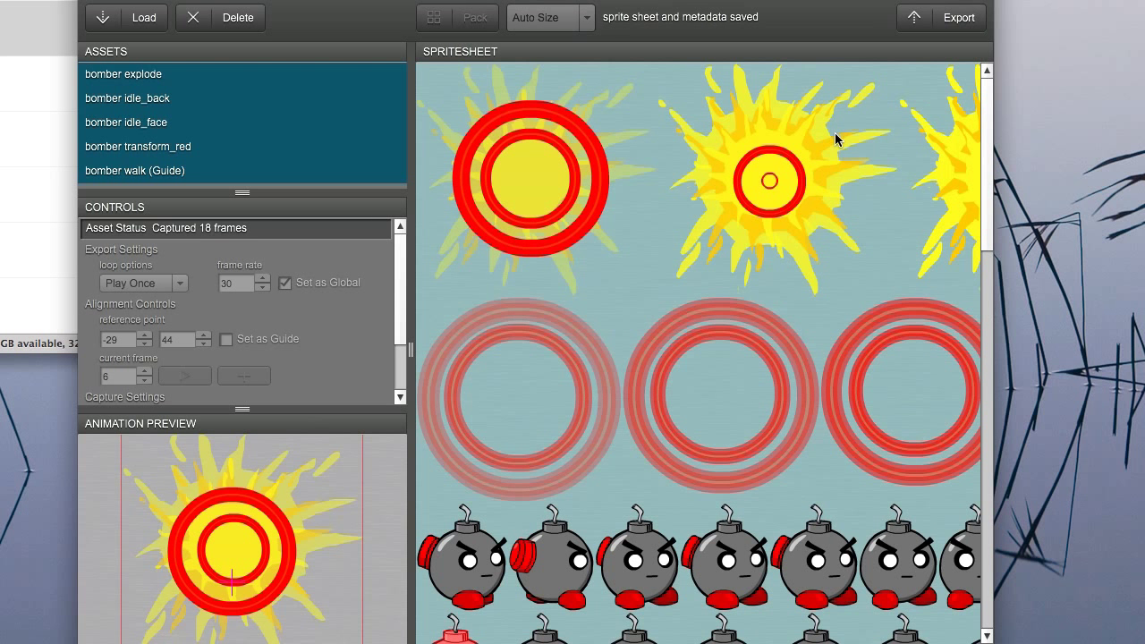
left_click(155, 83)
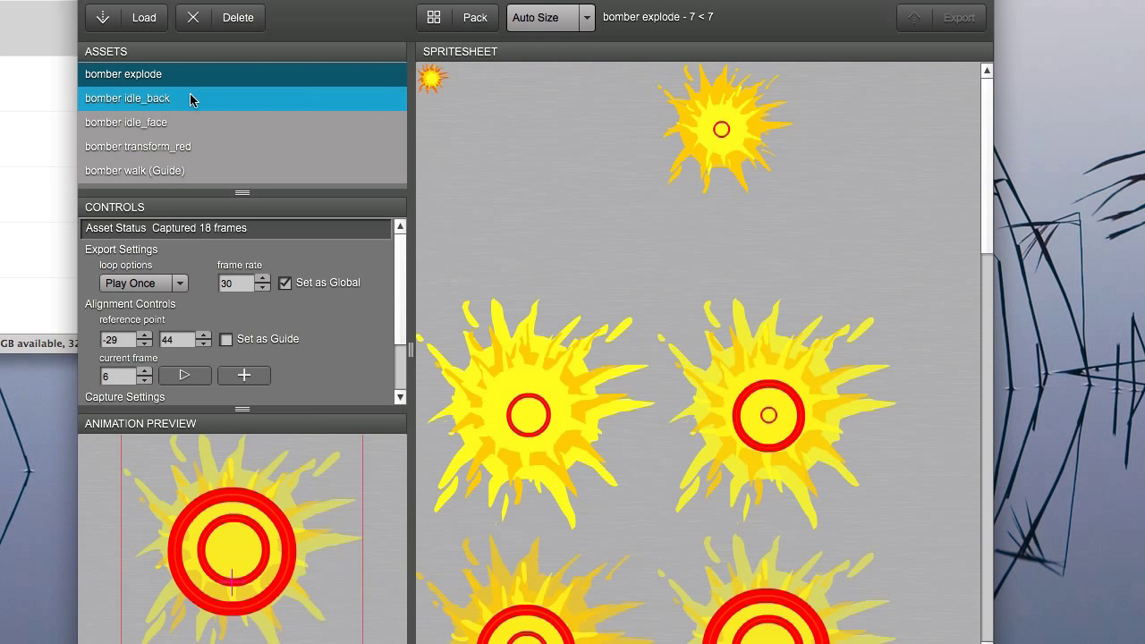